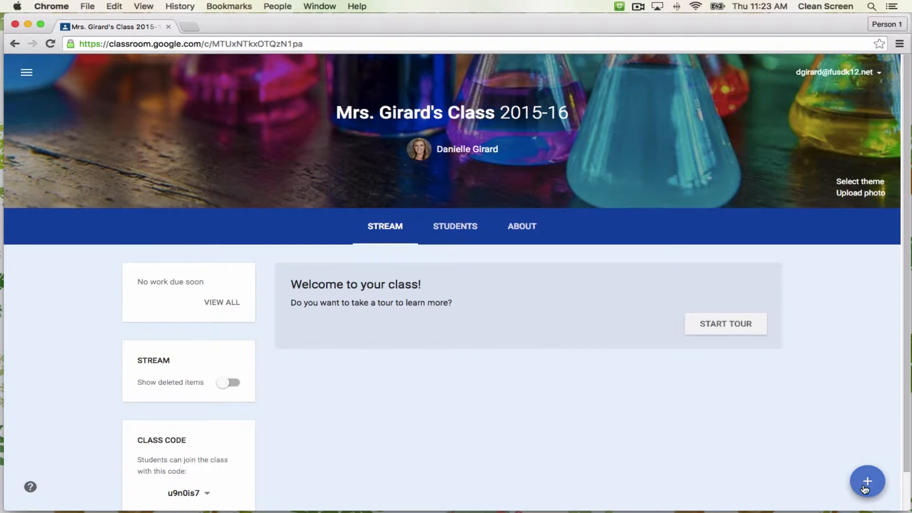
- Examine the blank announcement, assignment and question forms for the class, closing each one without posting
mouse_move(866, 488)
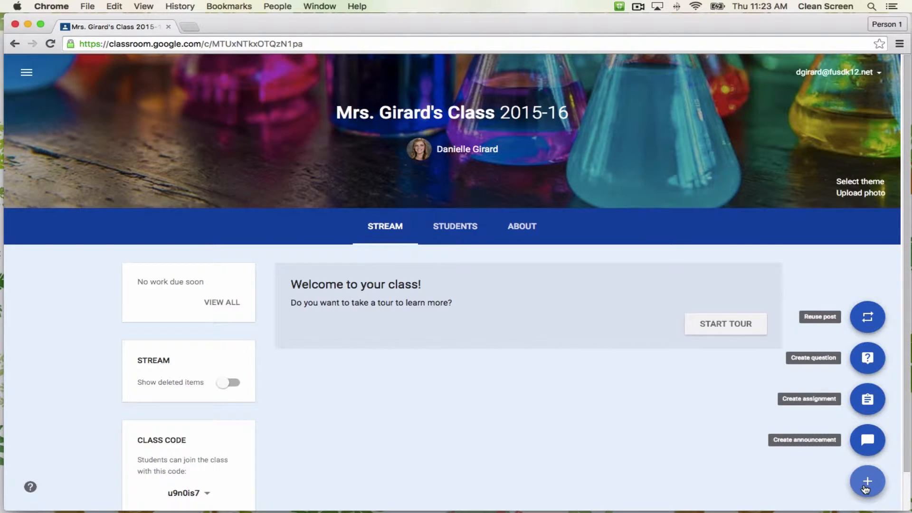
left_click(865, 446)
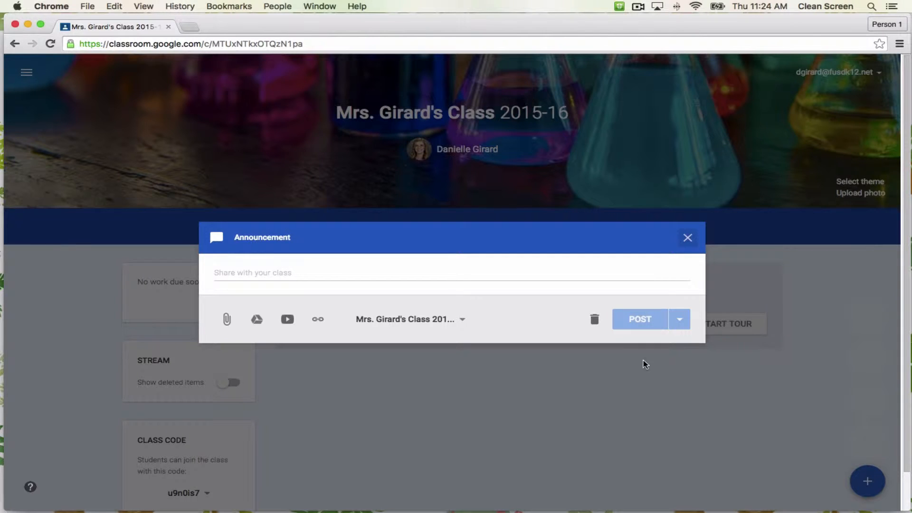
left_click(688, 238)
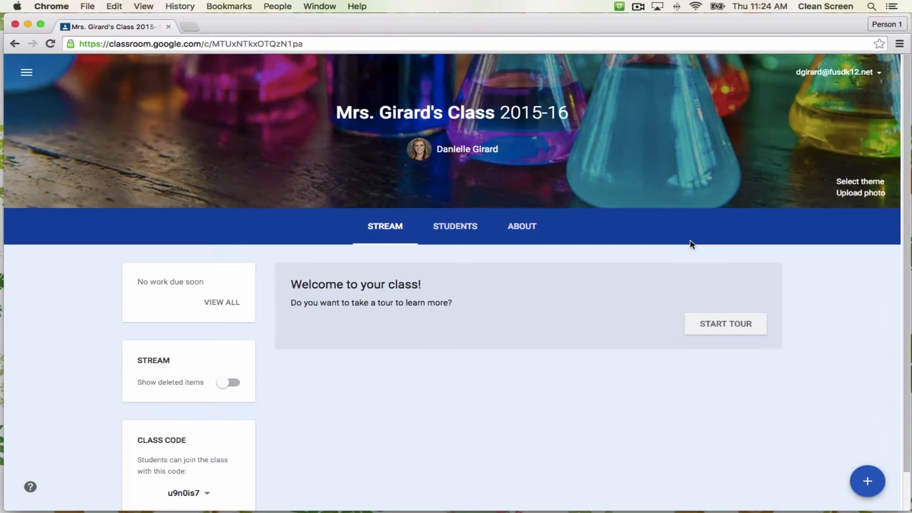
mouse_move(869, 483)
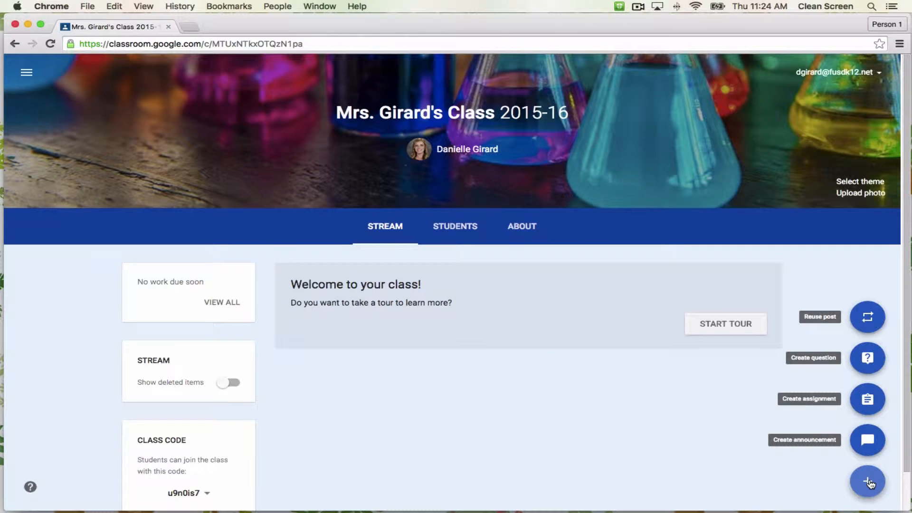
left_click(867, 400)
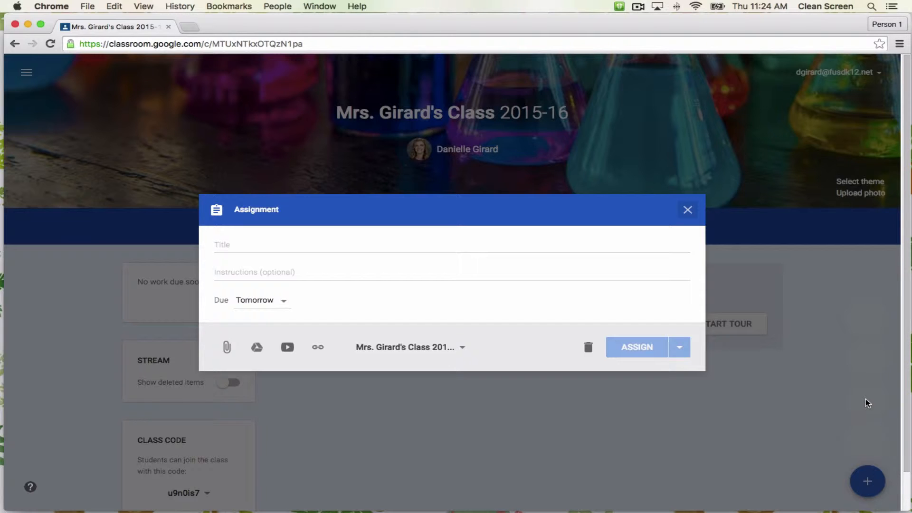
left_click(687, 210)
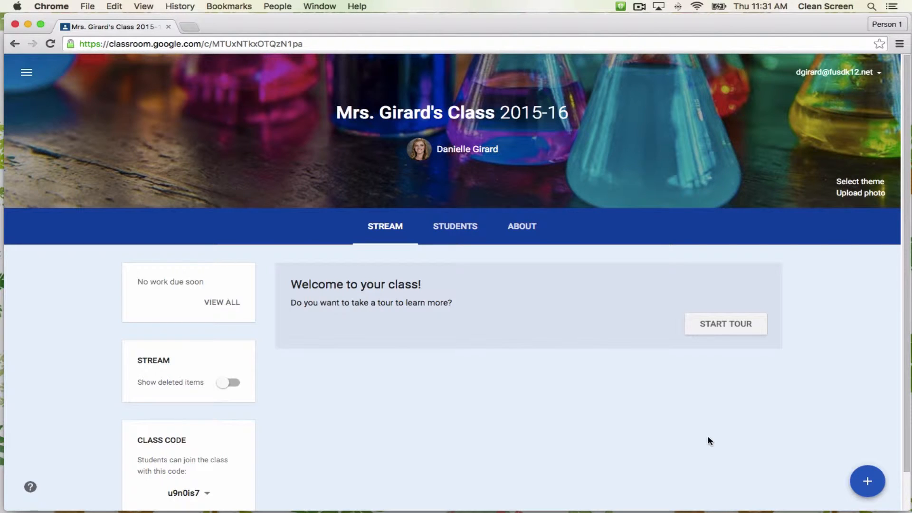
mouse_move(878, 485)
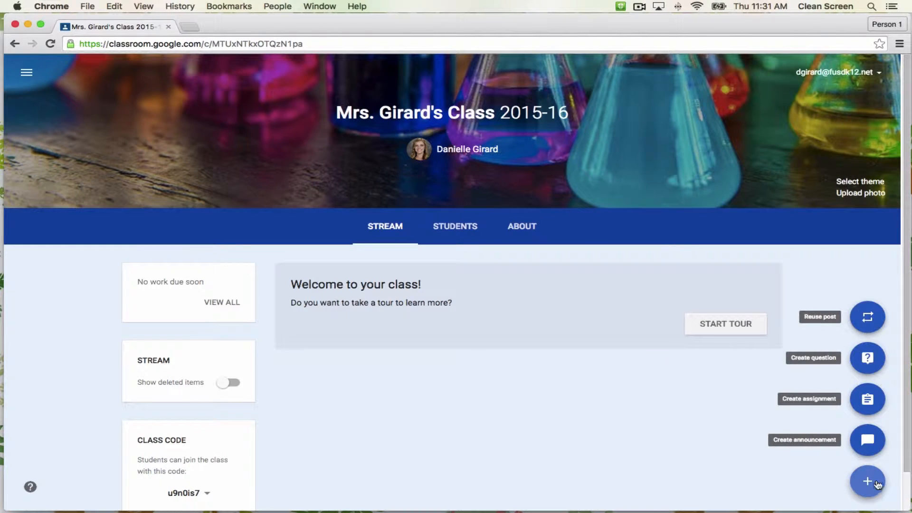
left_click(873, 365)
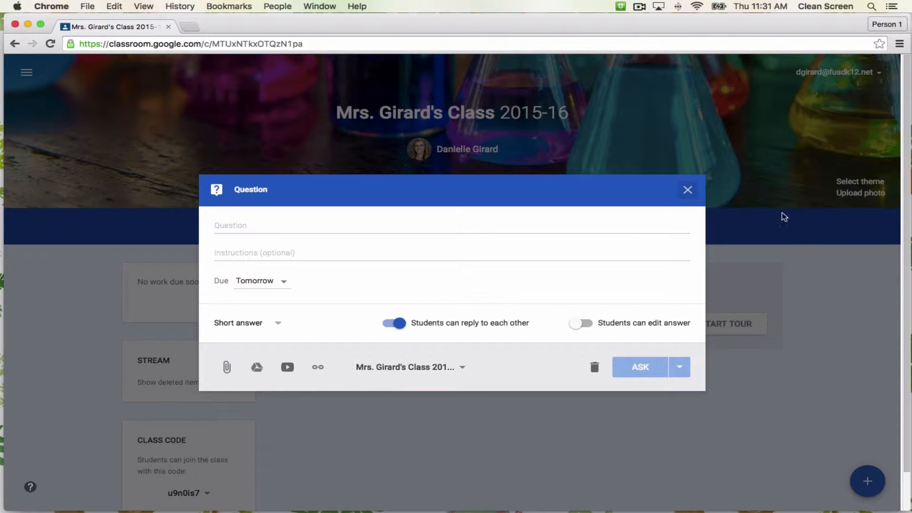
left_click(686, 191)
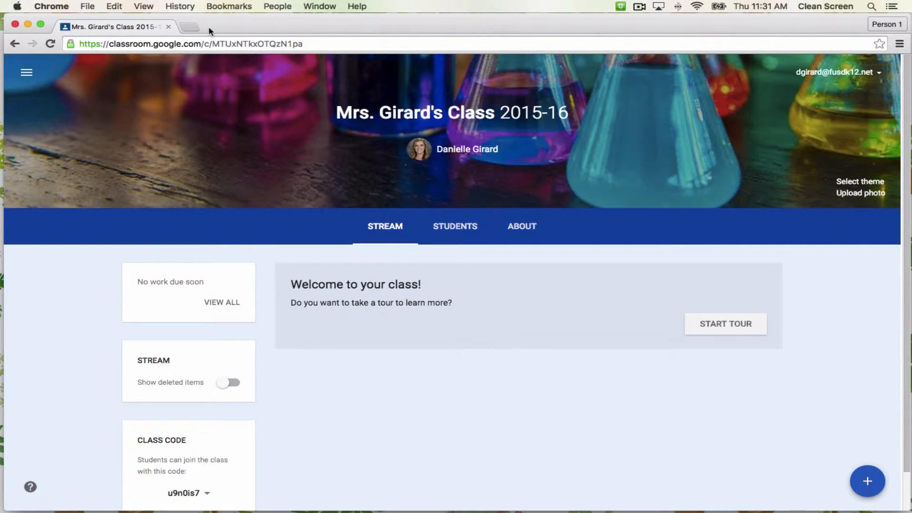
- Open drive.google.com in a new browser tab and create a blank Google Docs document
left_click(190, 26)
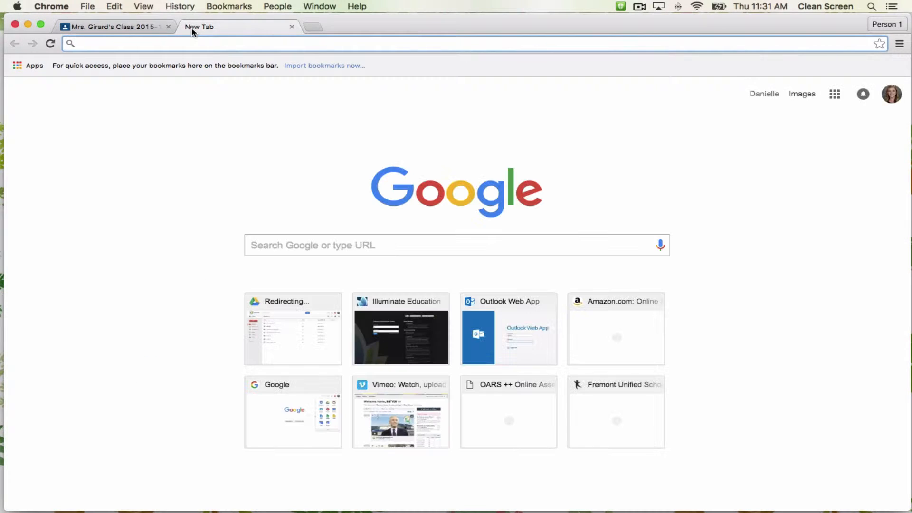
type("drive.googl")
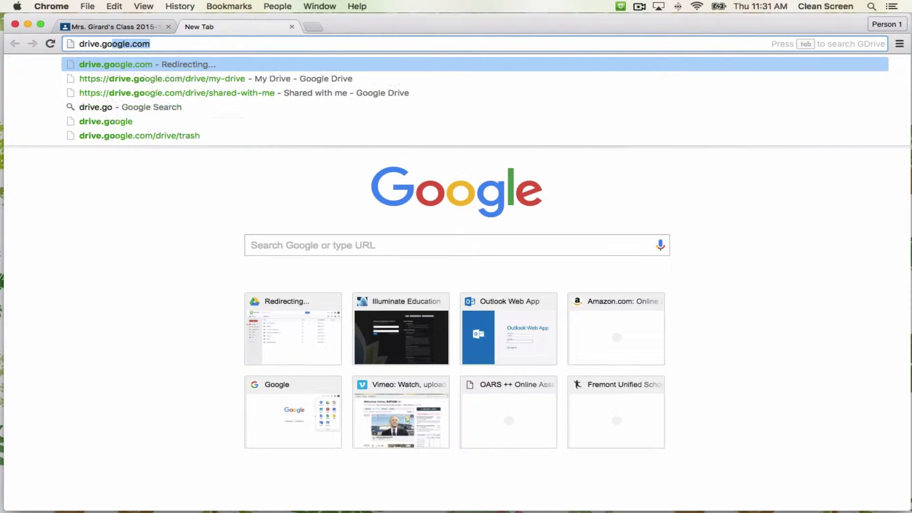
type("e.com")
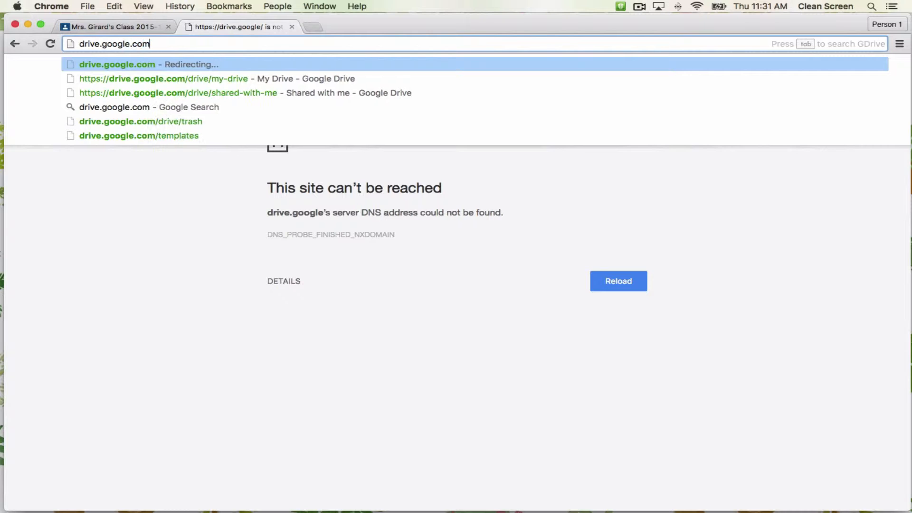
key("Return")
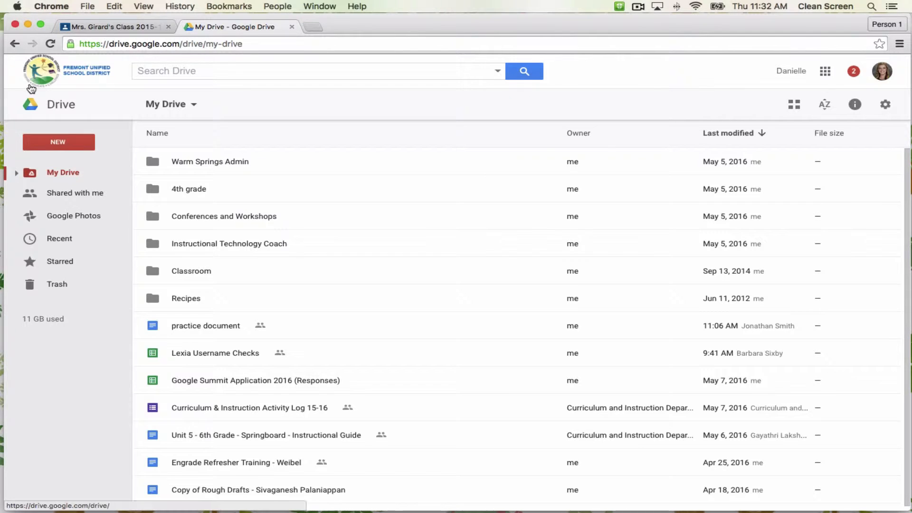
left_click(57, 142)
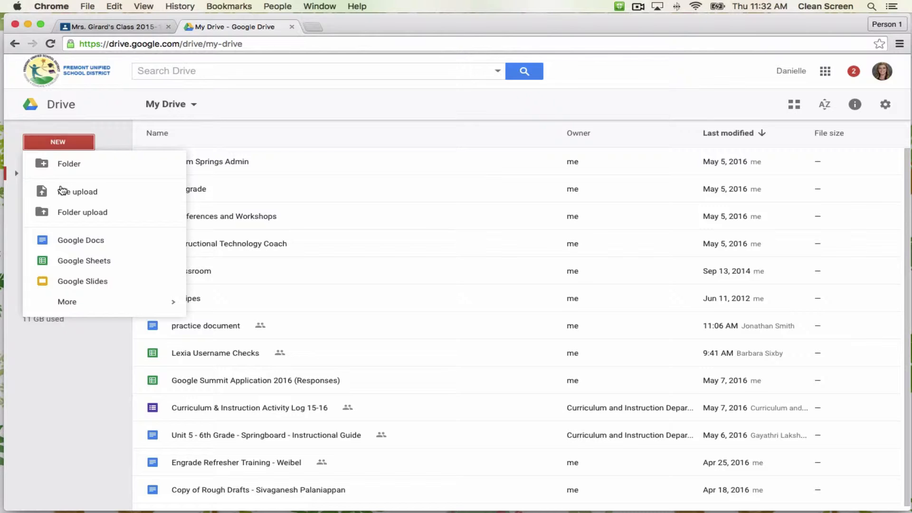
left_click(73, 243)
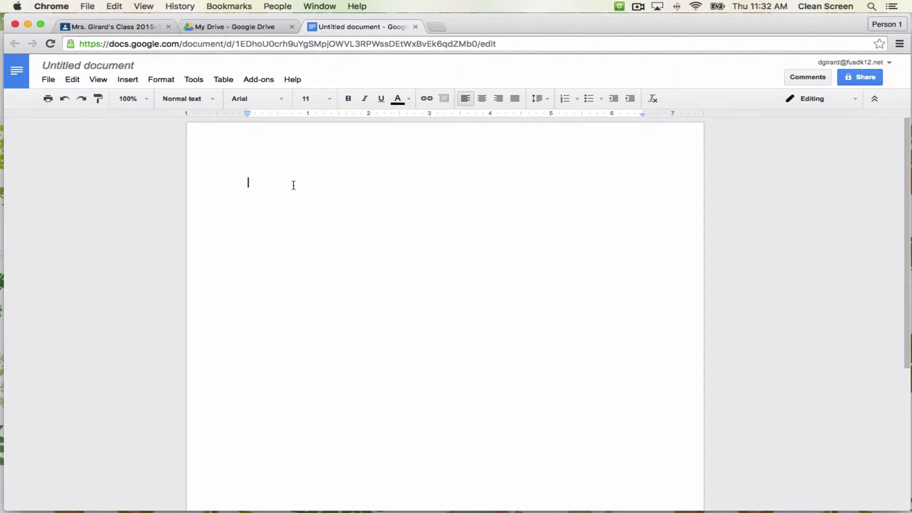
type("Name:")
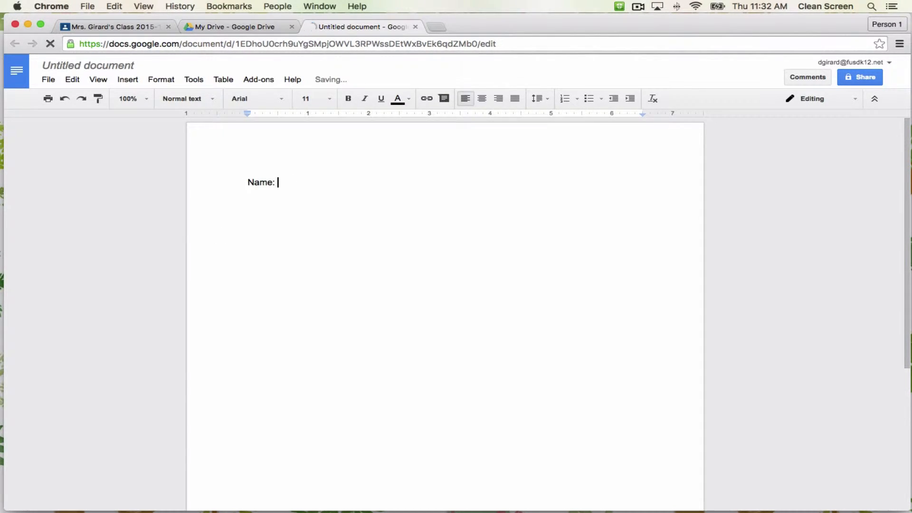
key("Return")
key("Return")
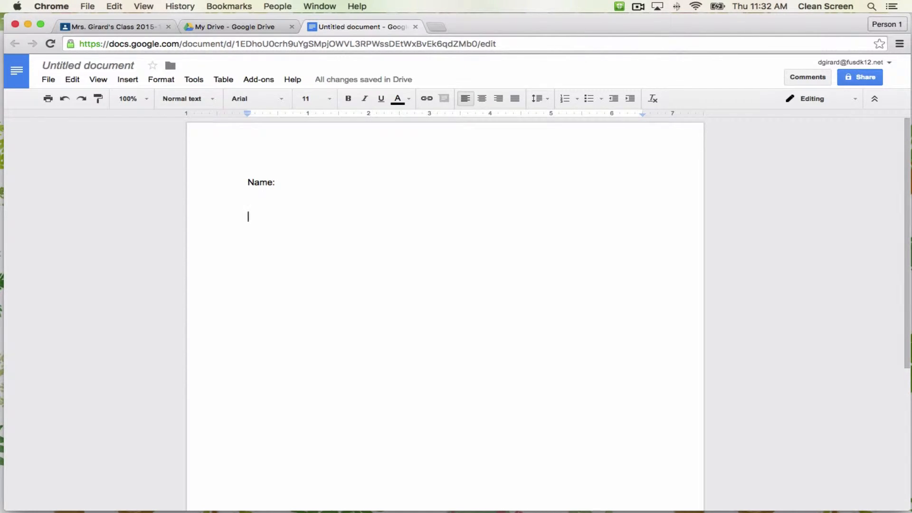
type("http")
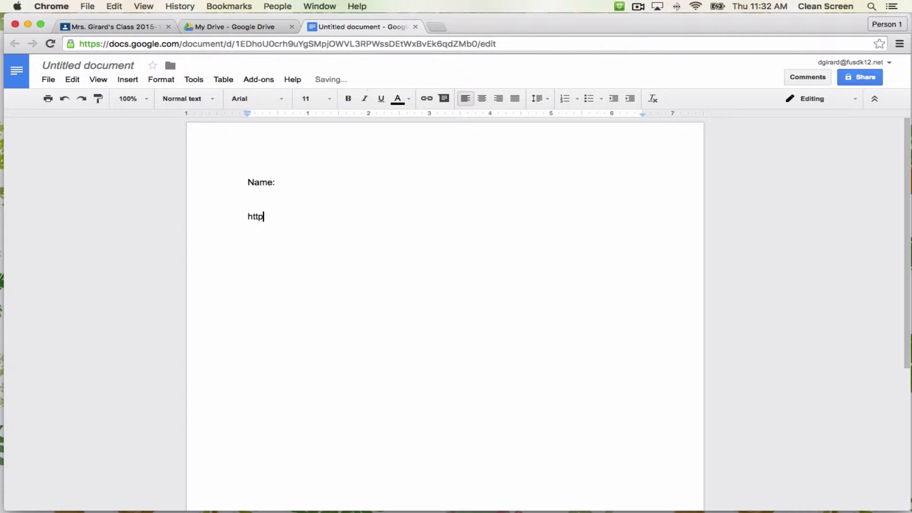
type("://nationalgeographic.com")
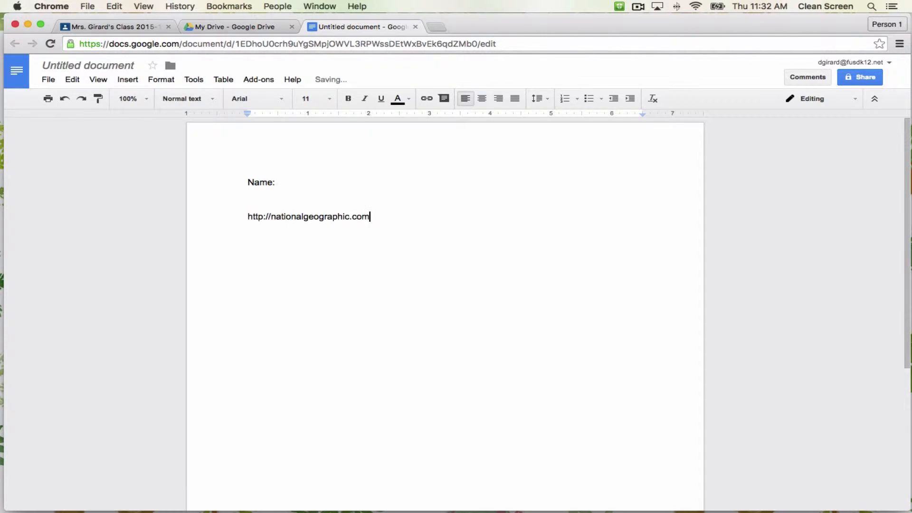
key("Return")
key("Return")
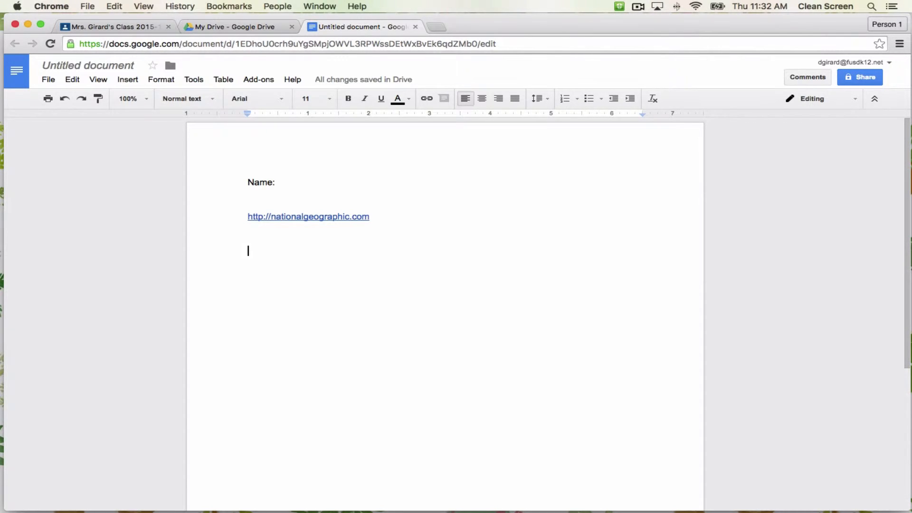
type("Please summa")
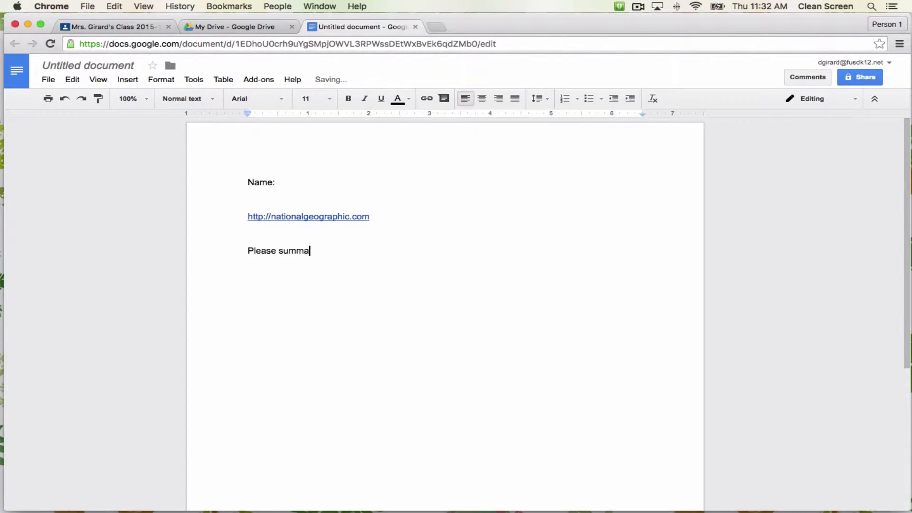
type("rize the article below.")
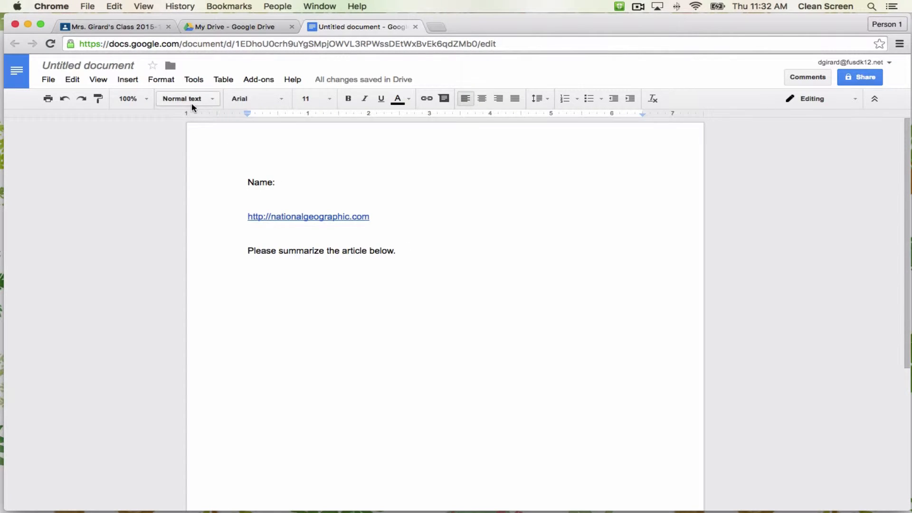
- Rename the document as Article Response
left_click(101, 65)
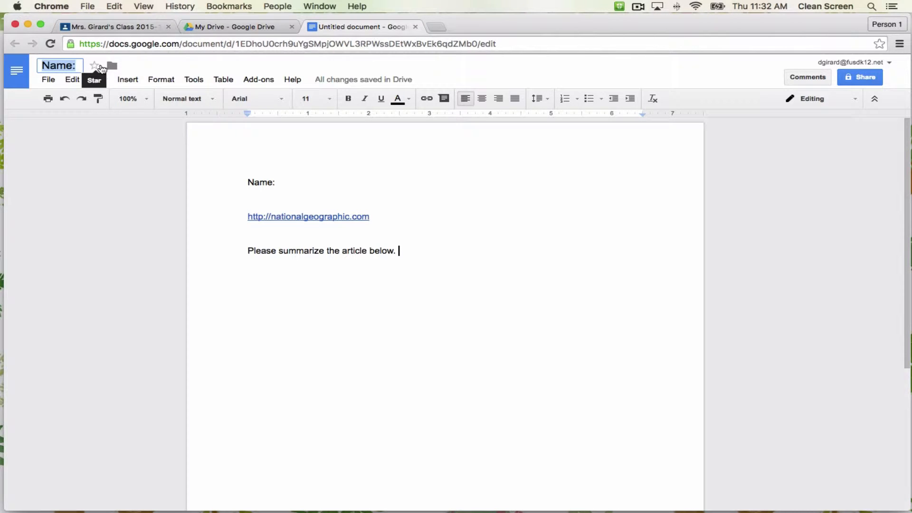
type("Article Response")
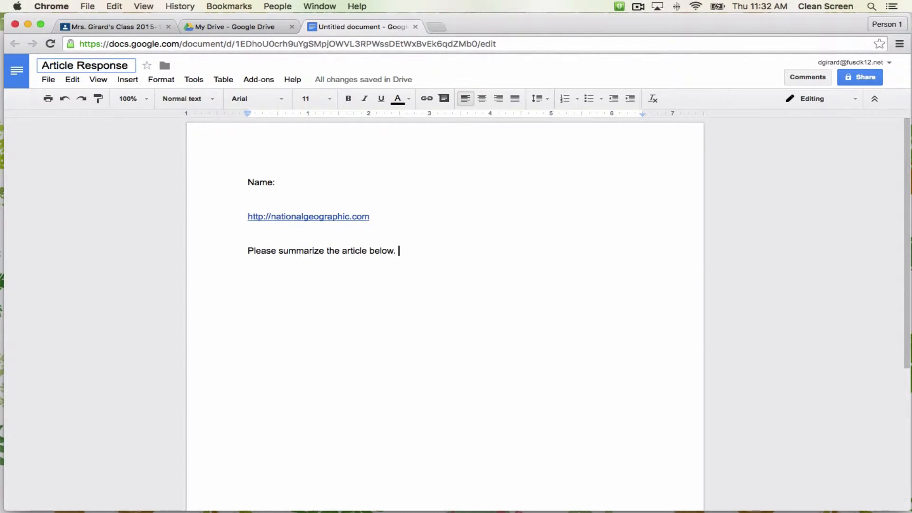
key("Return")
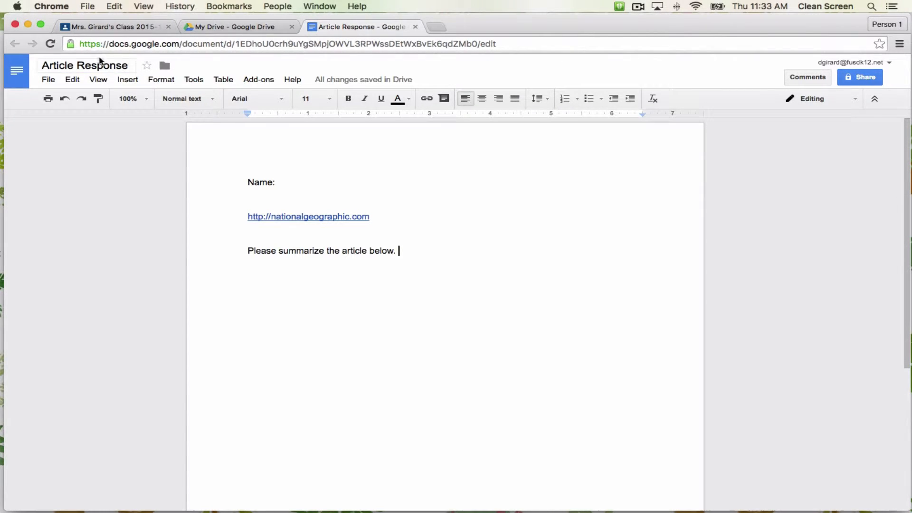
- Switch back to Google Classroom and create a new assignment titled "Article Response"
left_click(106, 31)
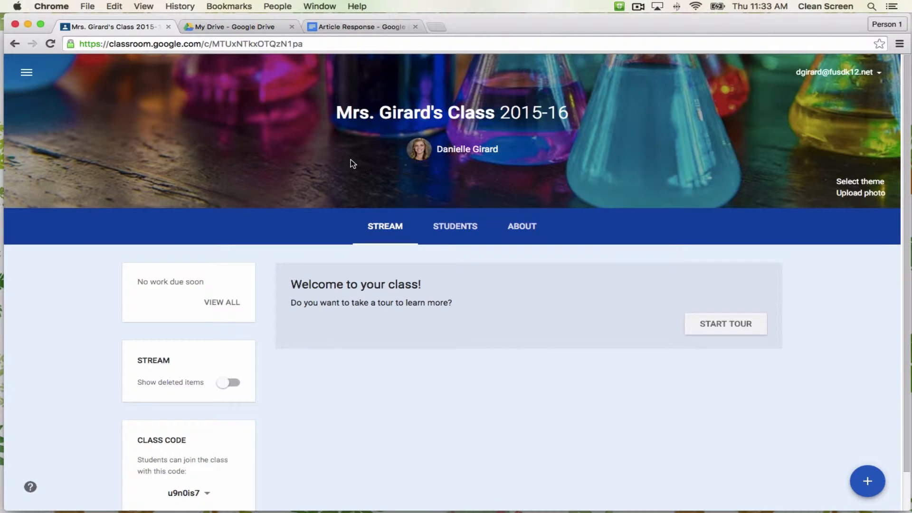
left_click(869, 482)
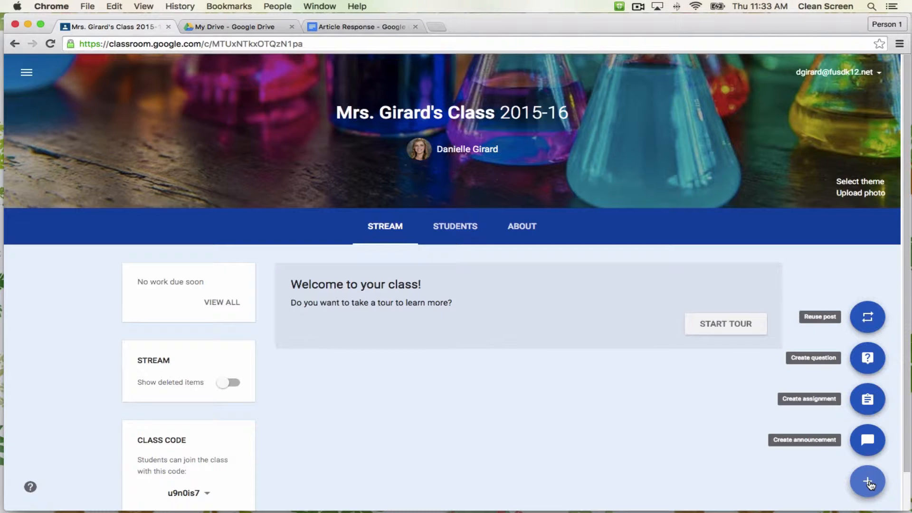
left_click(869, 402)
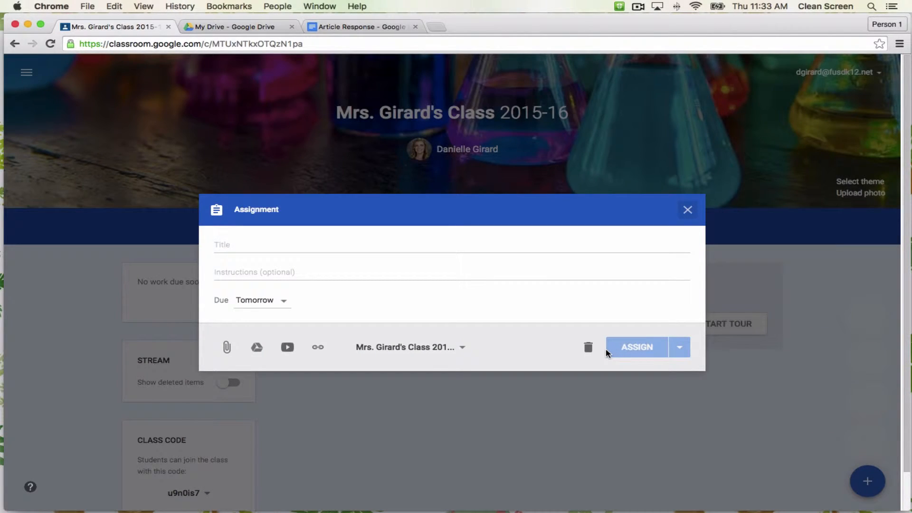
left_click(422, 241)
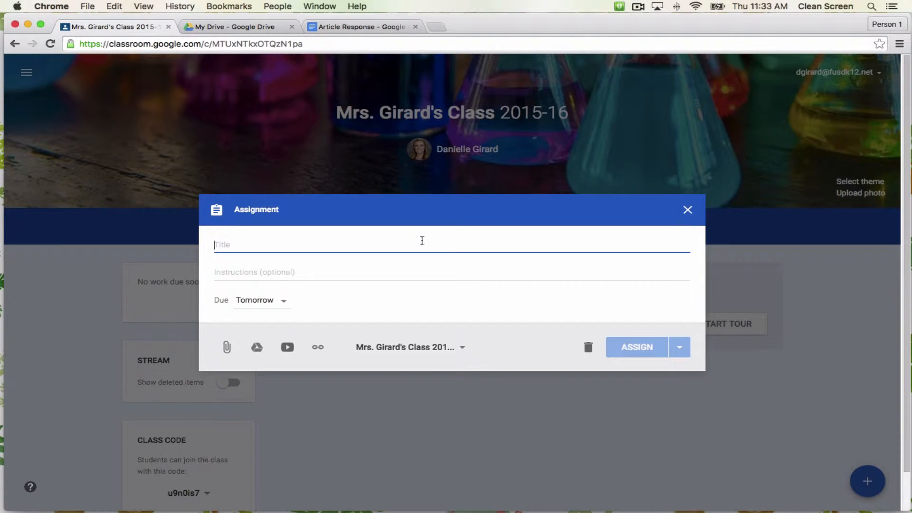
type("Article R")
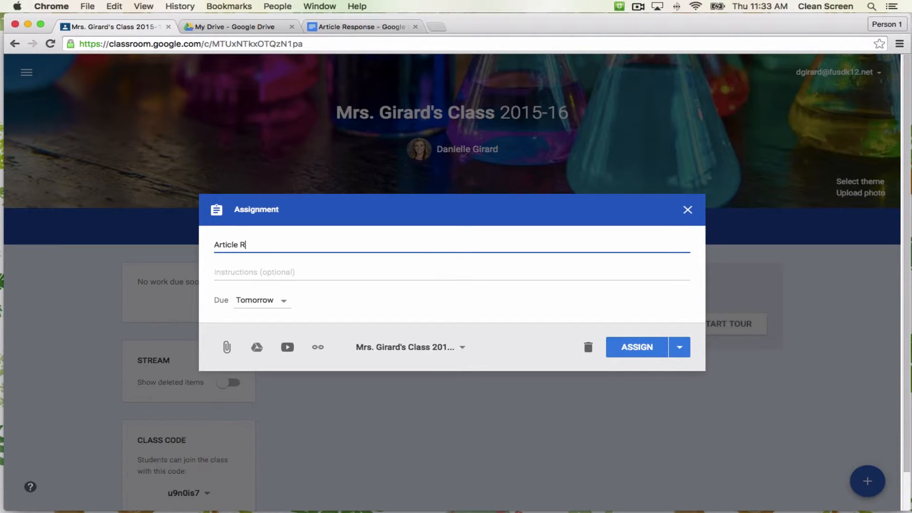
type("esponse")
- Set the assignment's due date to May 18, 2016, leaving the instructions and time empty
left_click(348, 274)
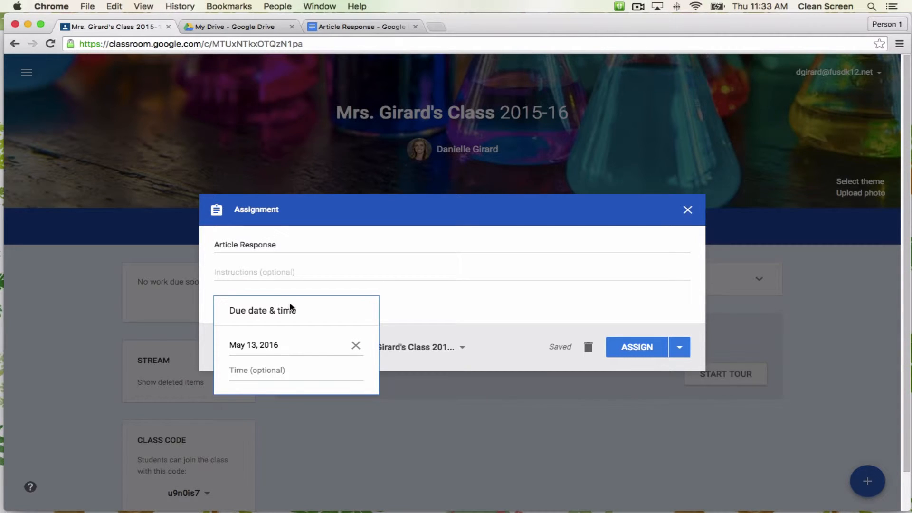
left_click(276, 346)
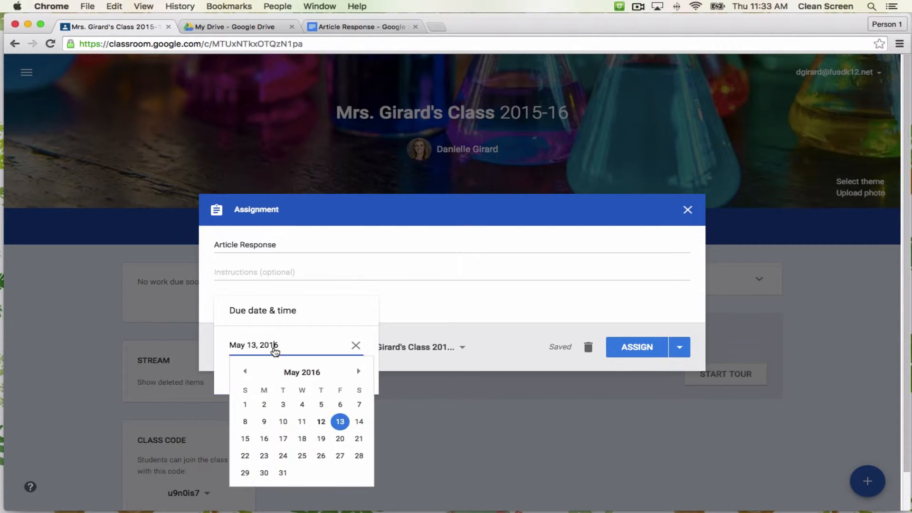
left_click(302, 438)
left_click(406, 313)
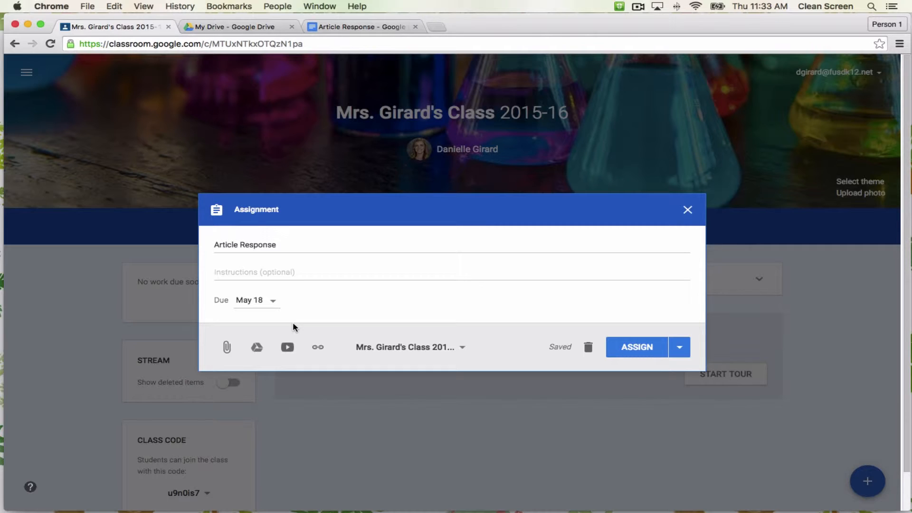
- View the file upload options for assignment attachments and close them without adding a file
left_click(227, 349)
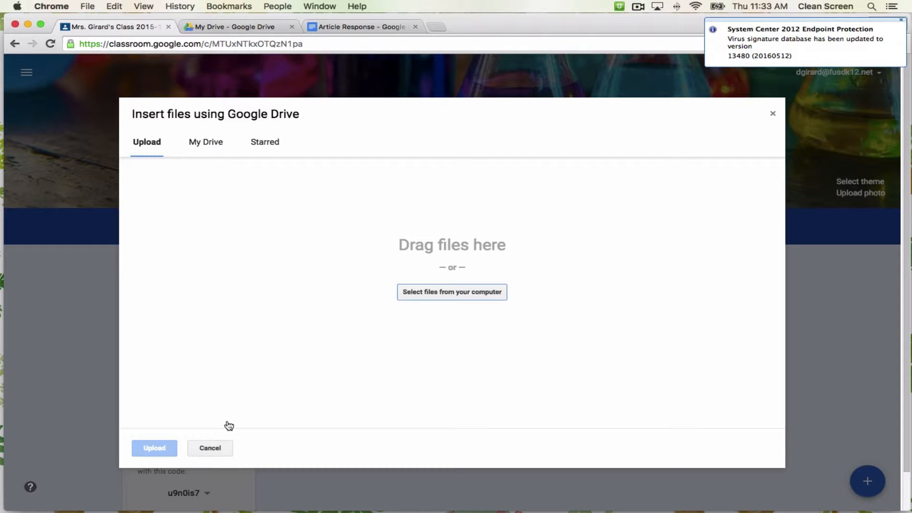
left_click(214, 449)
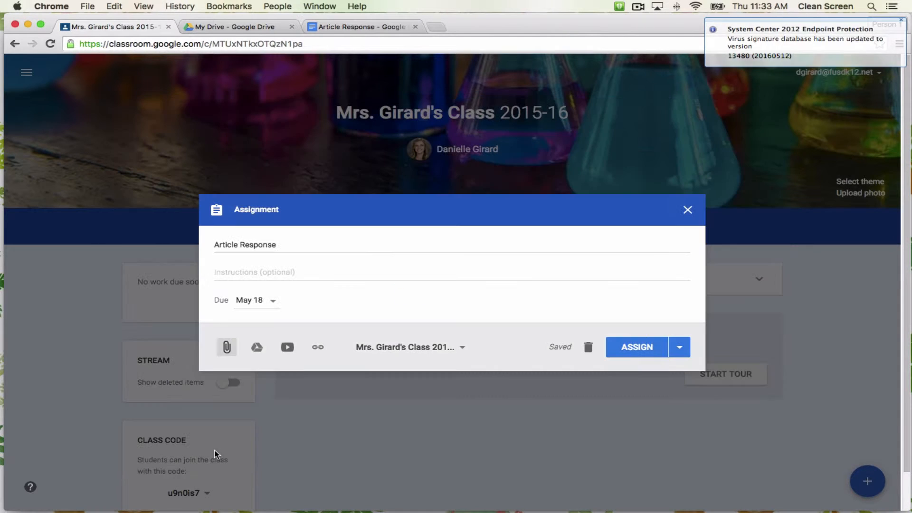
- Attach the Article Response document from Google Drive to the assignment and set it to make a copy for each student
left_click(257, 349)
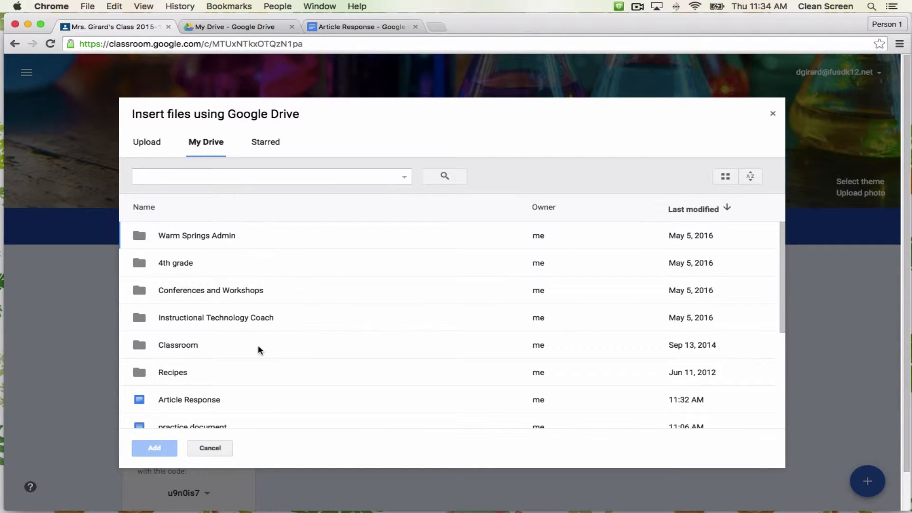
scroll(258, 345, "down", 2)
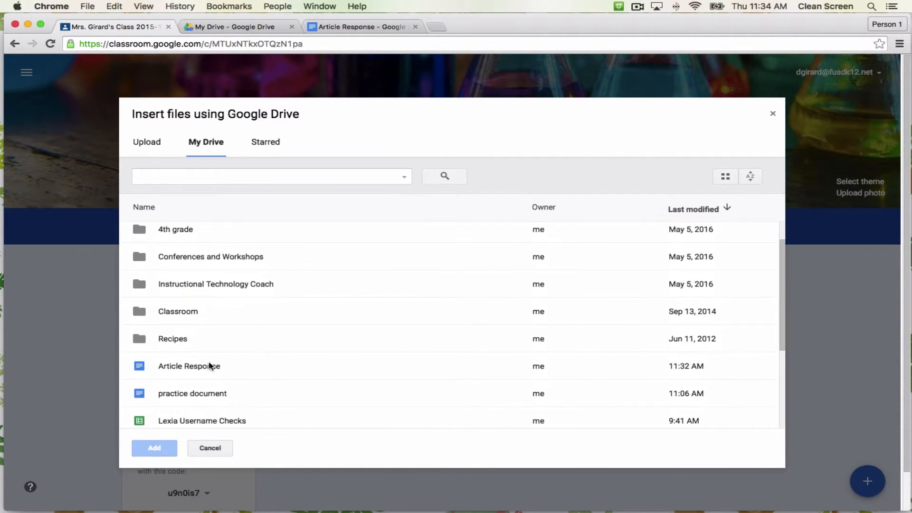
left_click(208, 369)
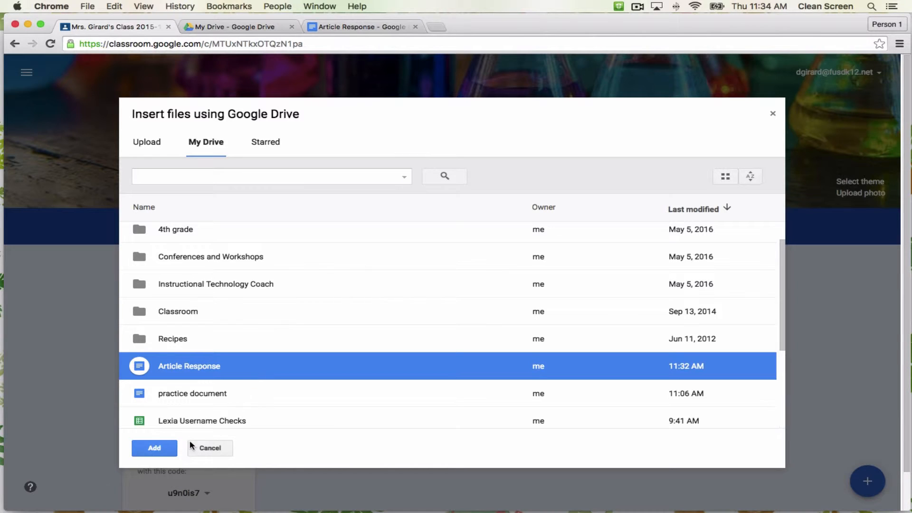
left_click(158, 449)
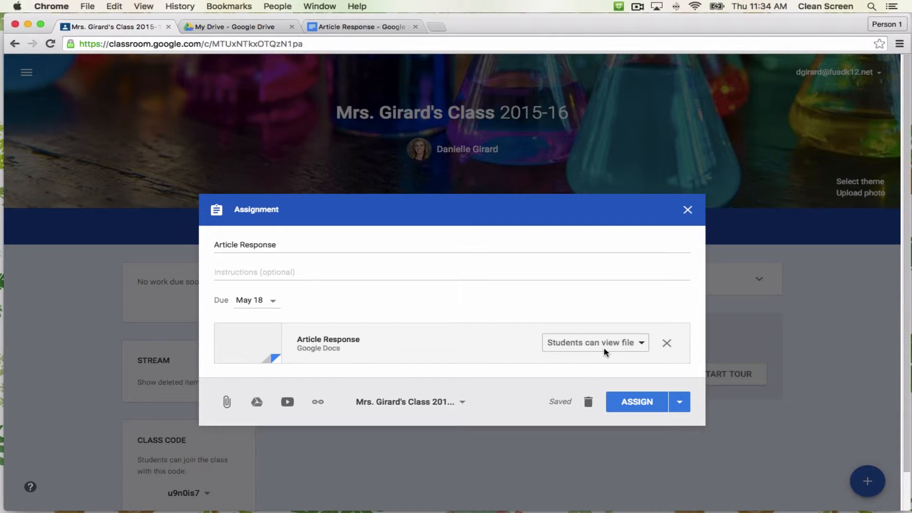
left_click(631, 343)
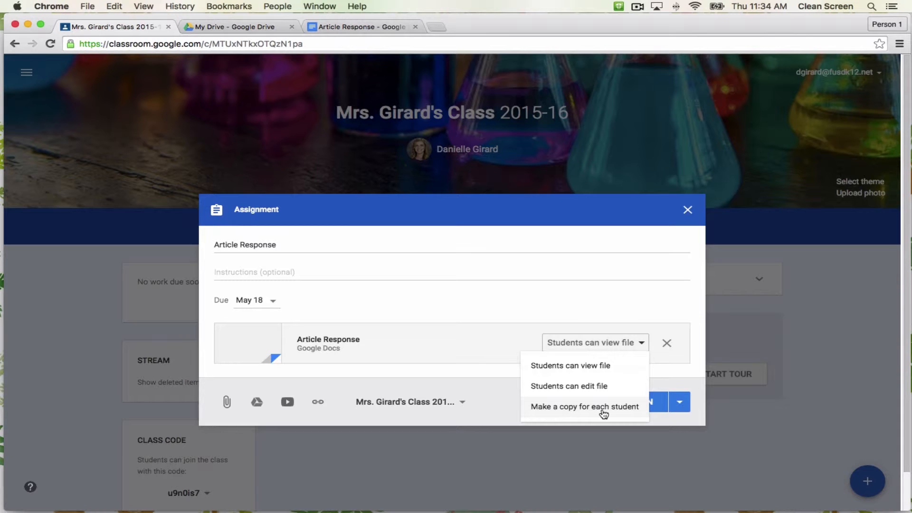
left_click(573, 413)
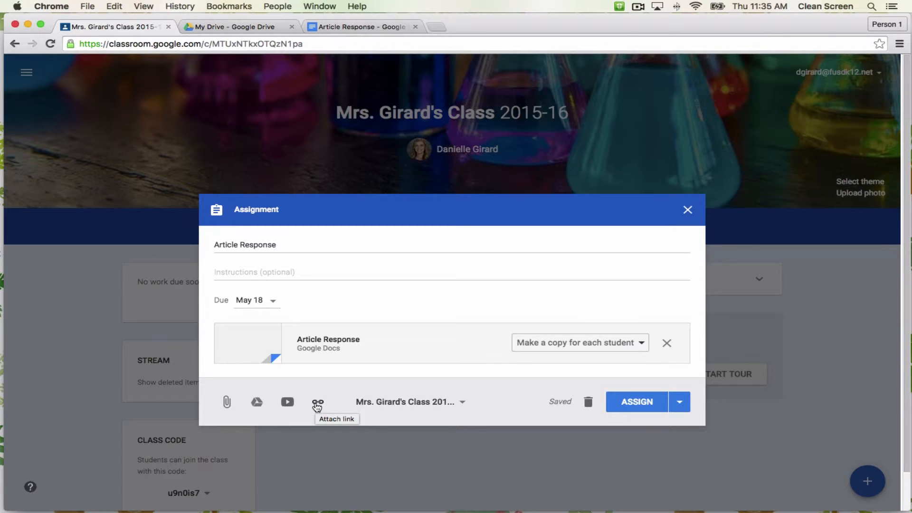
left_click(434, 404)
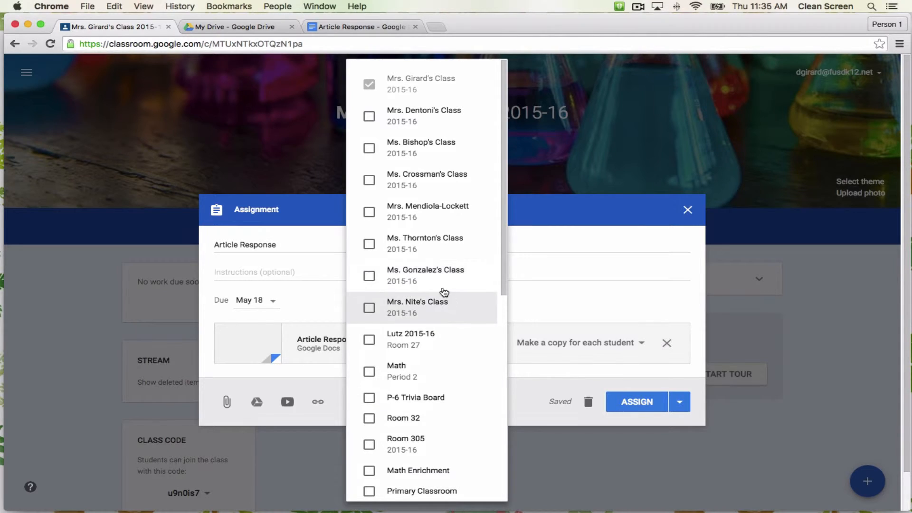
left_click(371, 122)
left_click(370, 149)
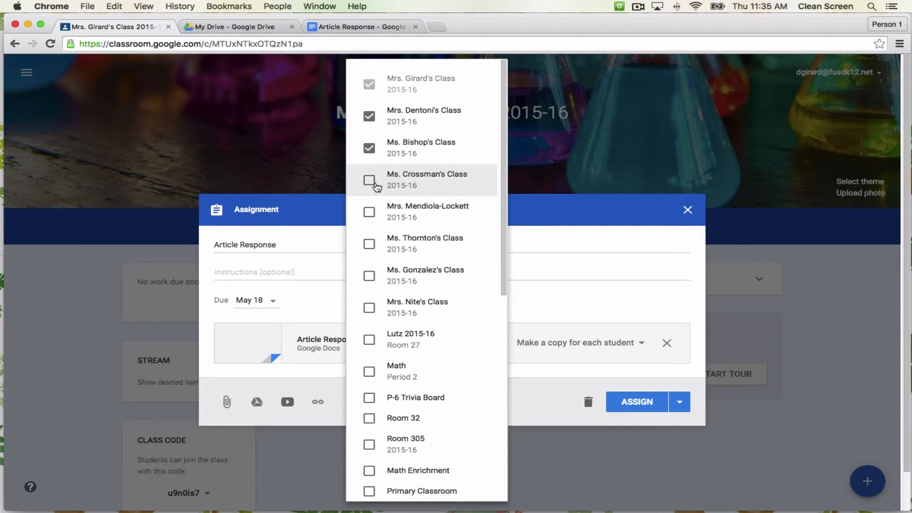
left_click(375, 185)
left_click(376, 185)
left_click(370, 153)
left_click(370, 119)
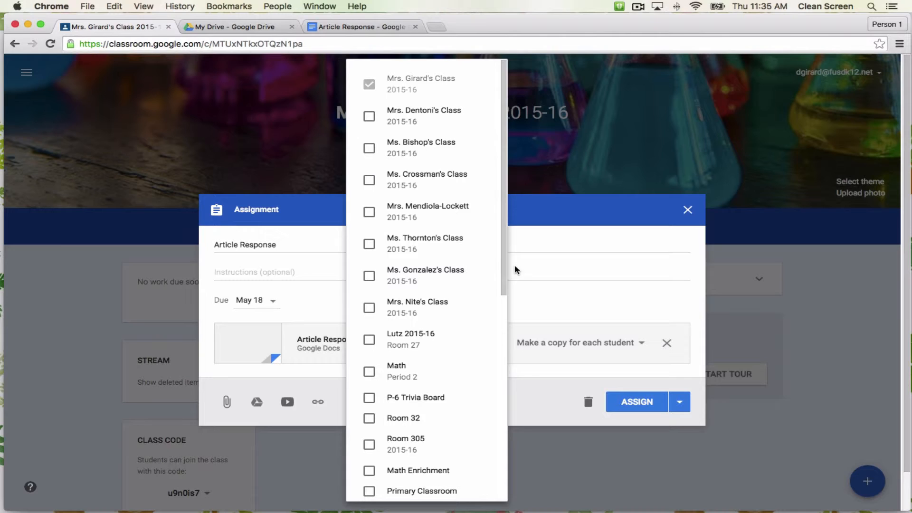
left_click(532, 386)
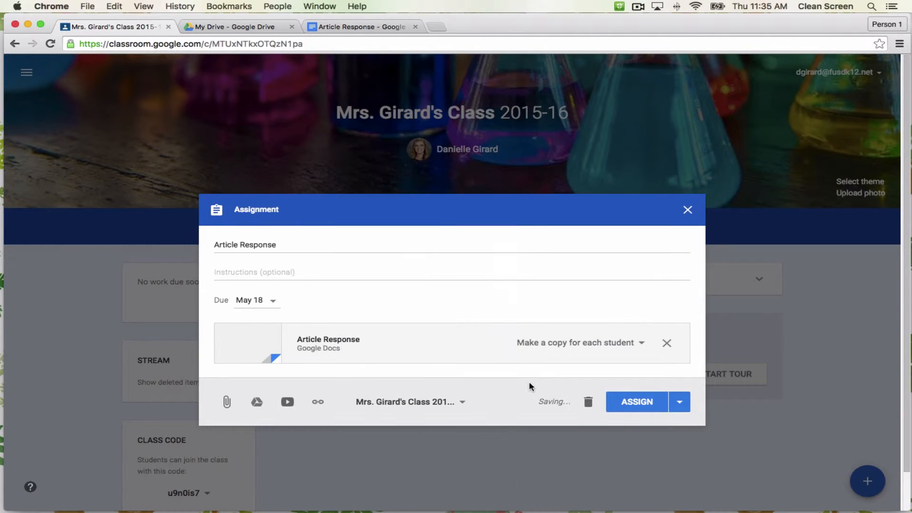
- Assign the Article Response assignment to the class
left_click(630, 402)
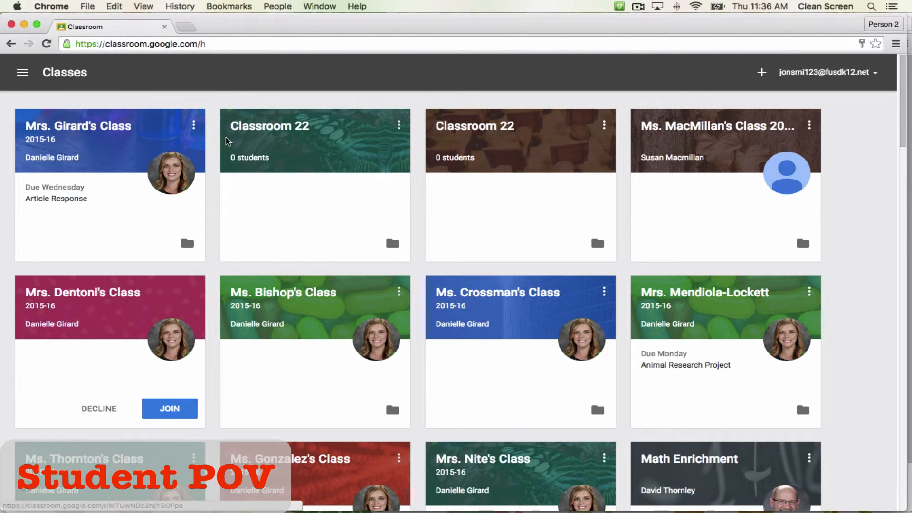
- In the student's Classroom account, open the class's Article Response assignment and the student's own copy of the document
left_click(77, 131)
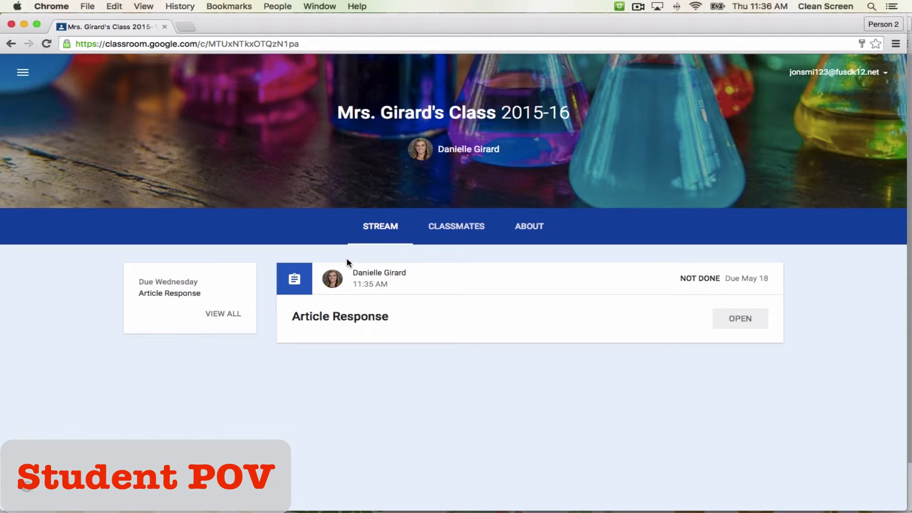
left_click(371, 320)
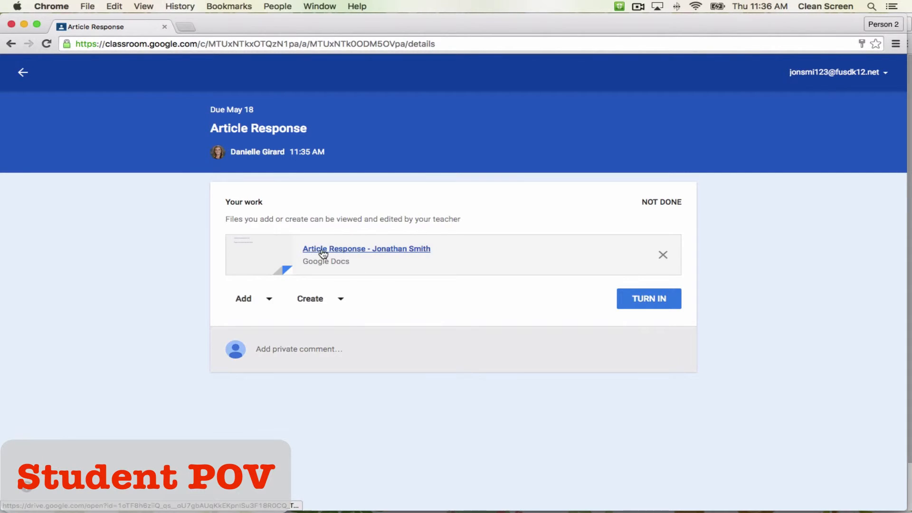
left_click(429, 251)
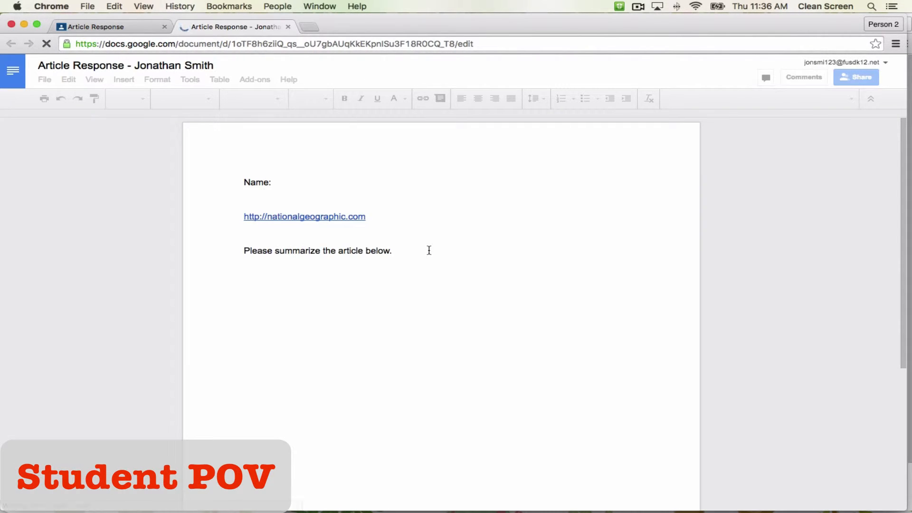
- Fill in the student's full name after "Name:" and add "Here is my summary." below the summarize instruction
left_click(327, 179)
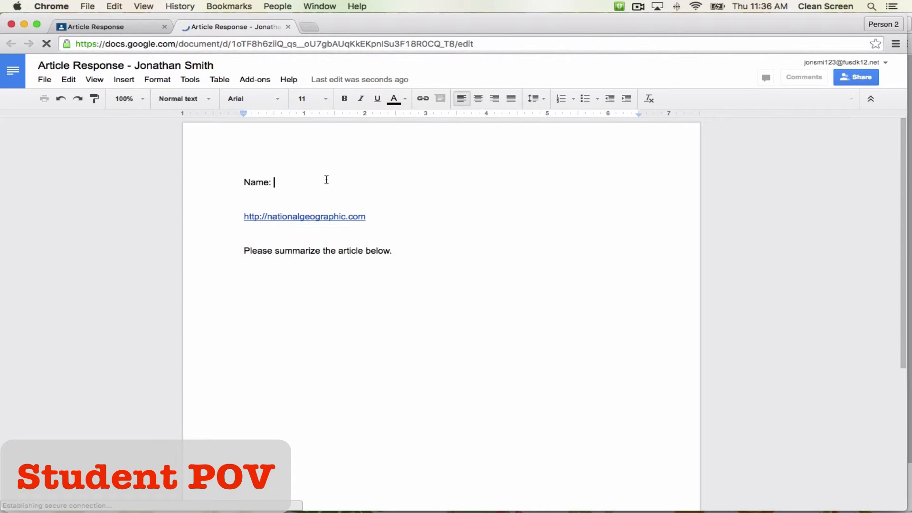
type("Jonathan SMith")
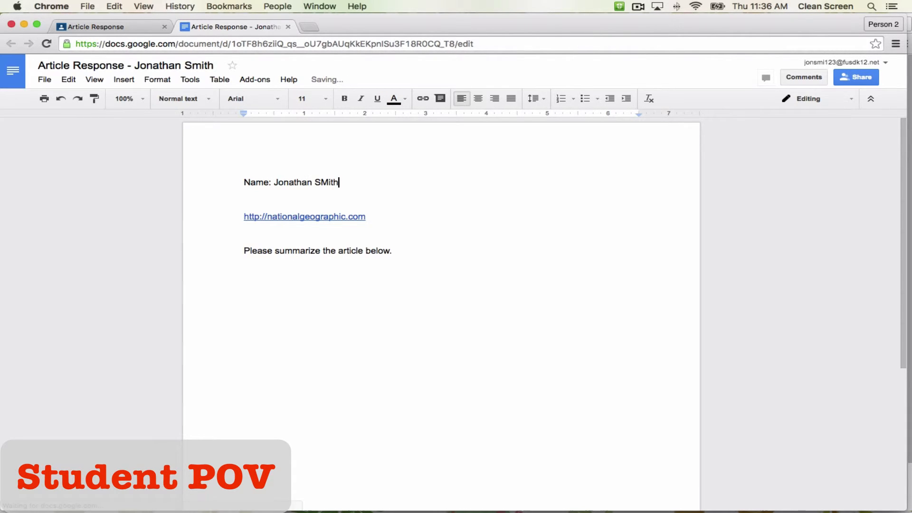
left_click(421, 280)
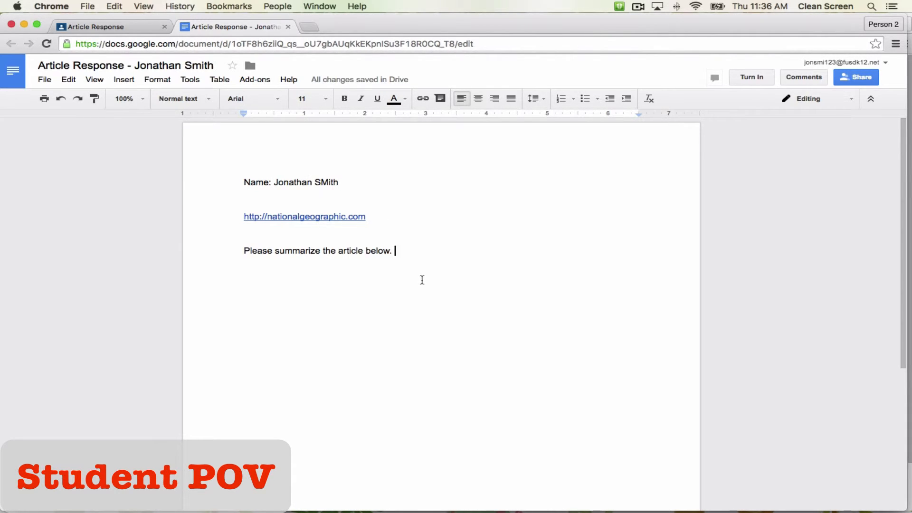
key("Return")
key("Return")
type("Here is my ")
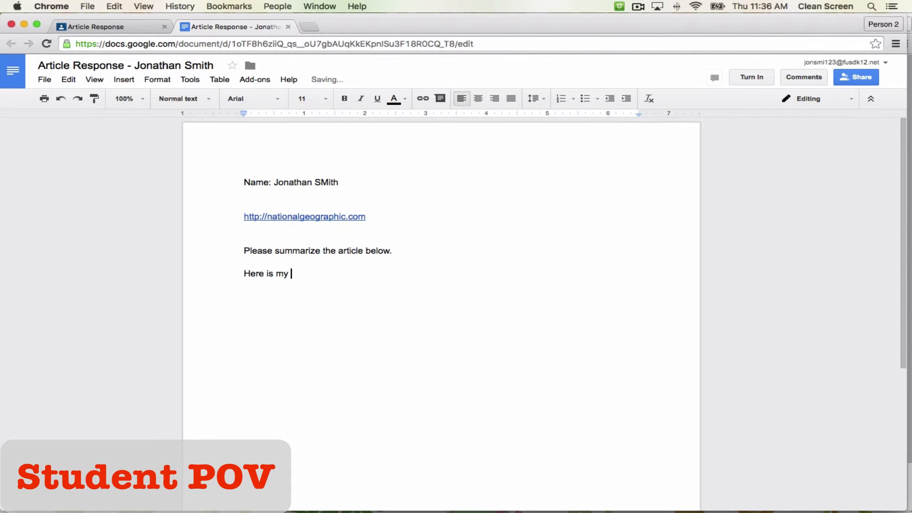
type("summary.")
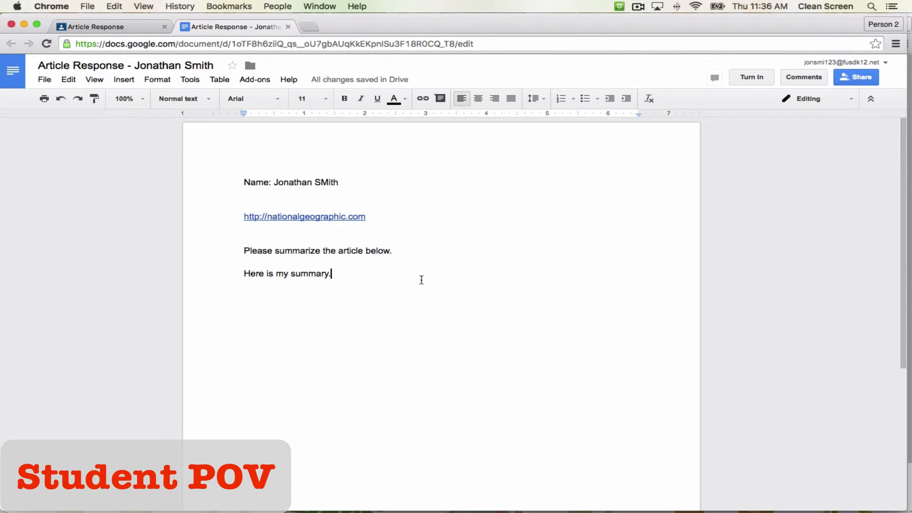
- Turn in the student's completed Article Response document
left_click(745, 81)
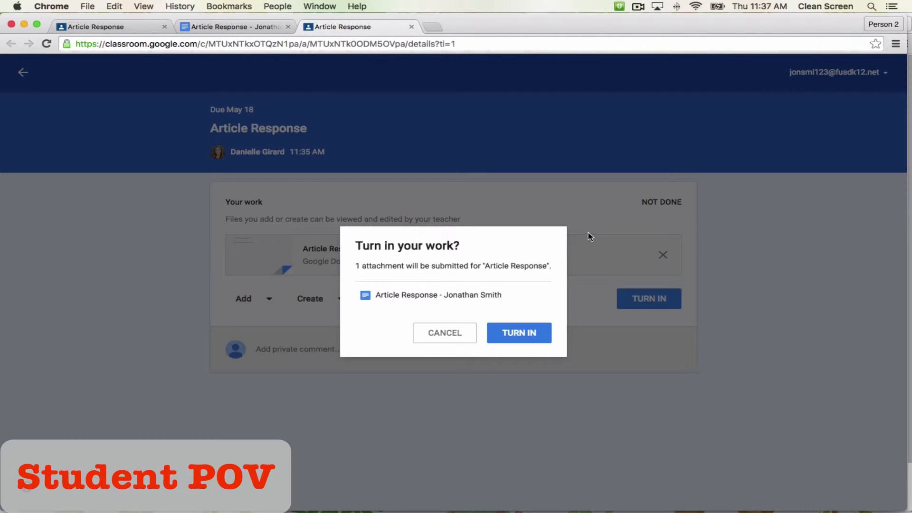
left_click(530, 335)
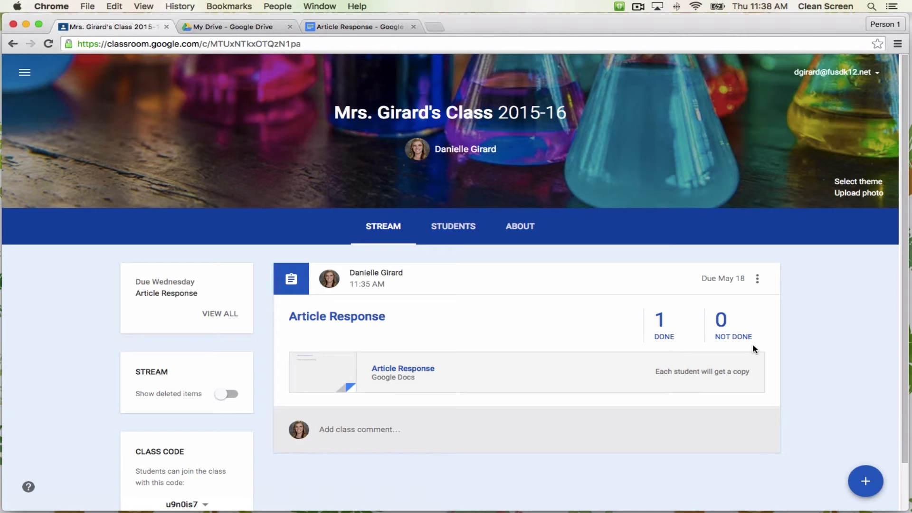
- In the teacher's Classroom account, open the student's submitted Article Response and comment "Please add more detail." on the line "Here is my summary."
left_click(343, 320)
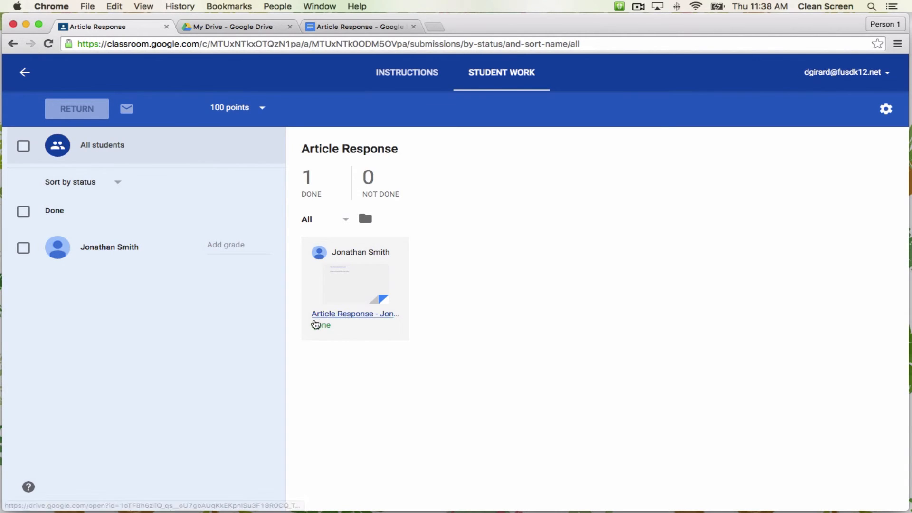
left_click(346, 298)
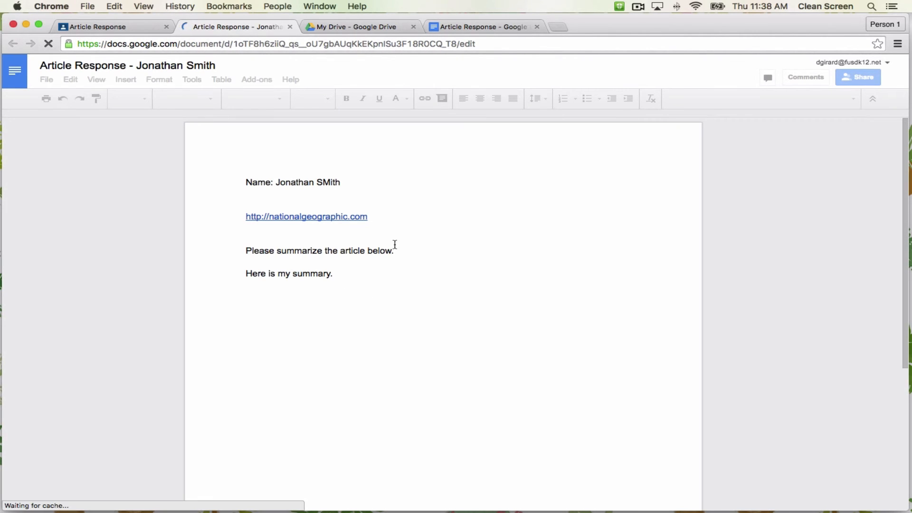
left_click_drag(355, 274, 242, 274)
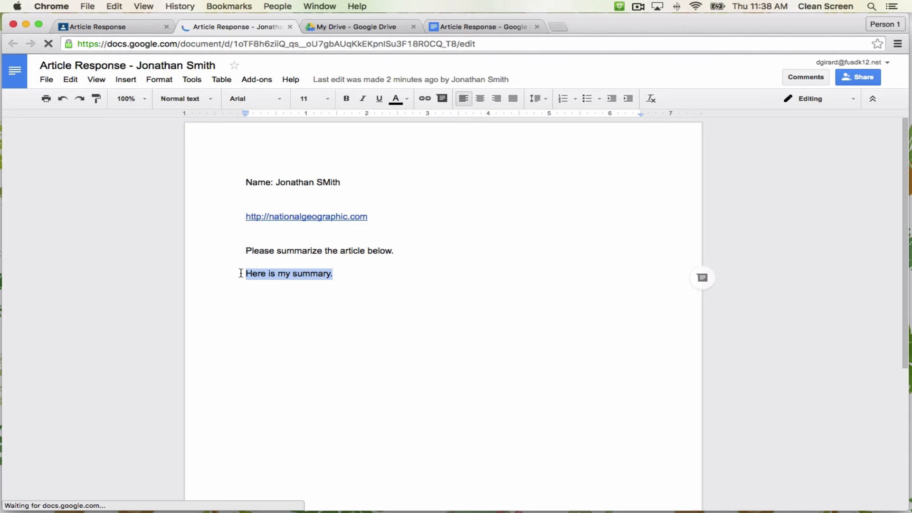
left_click(703, 278)
type("Please ")
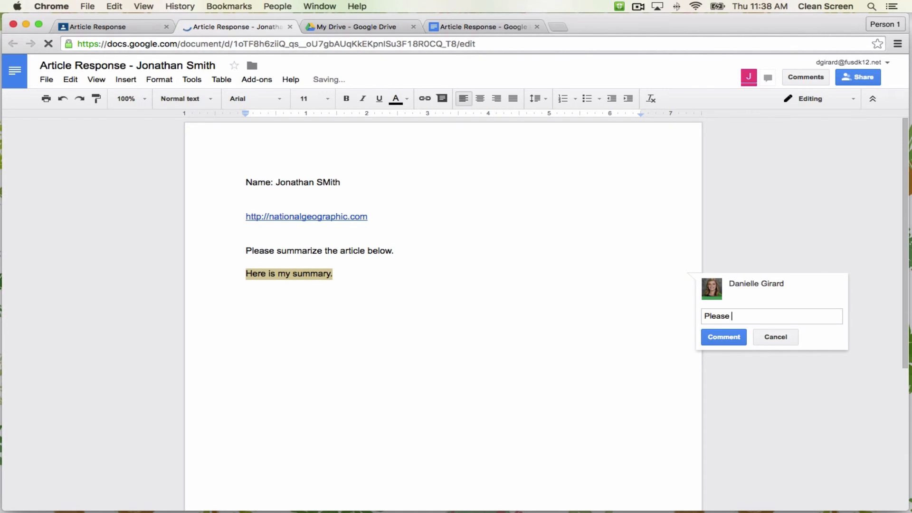
type("add more detail.")
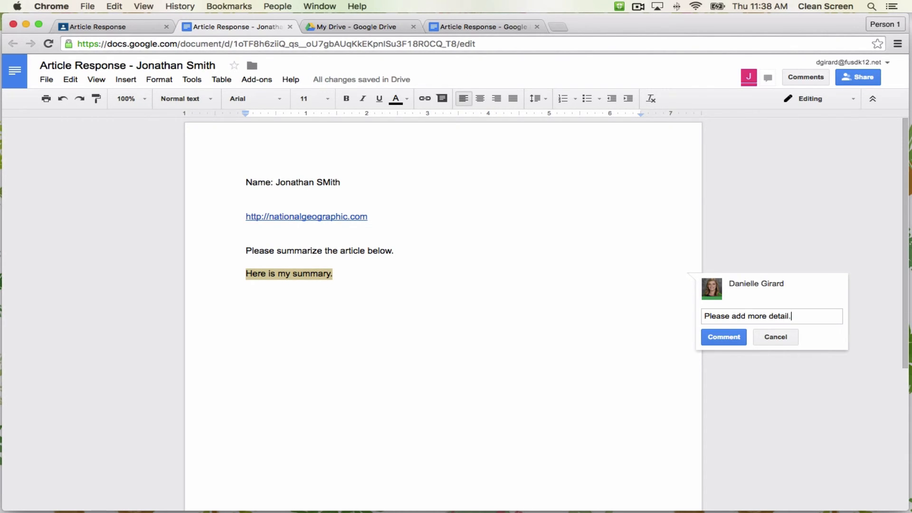
left_click(723, 337)
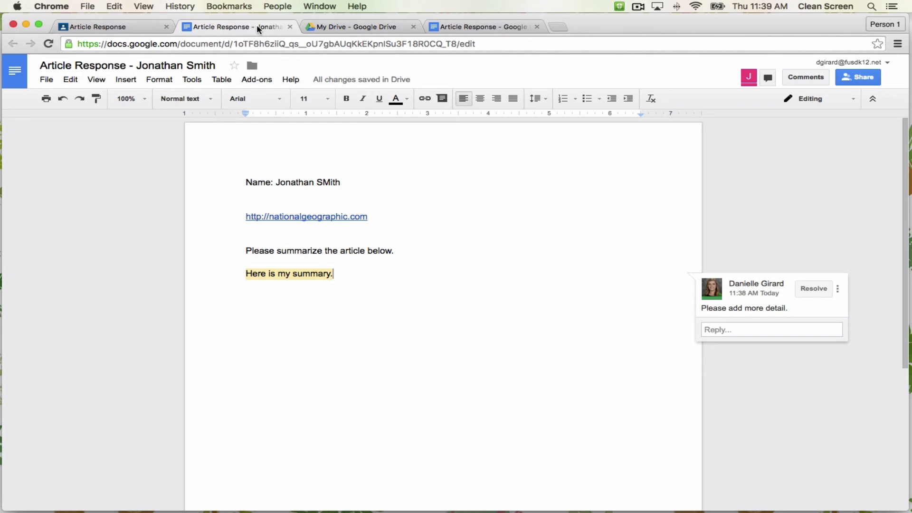
- Close the student's document and return the submission to the student without a grade or private comment
left_click(290, 27)
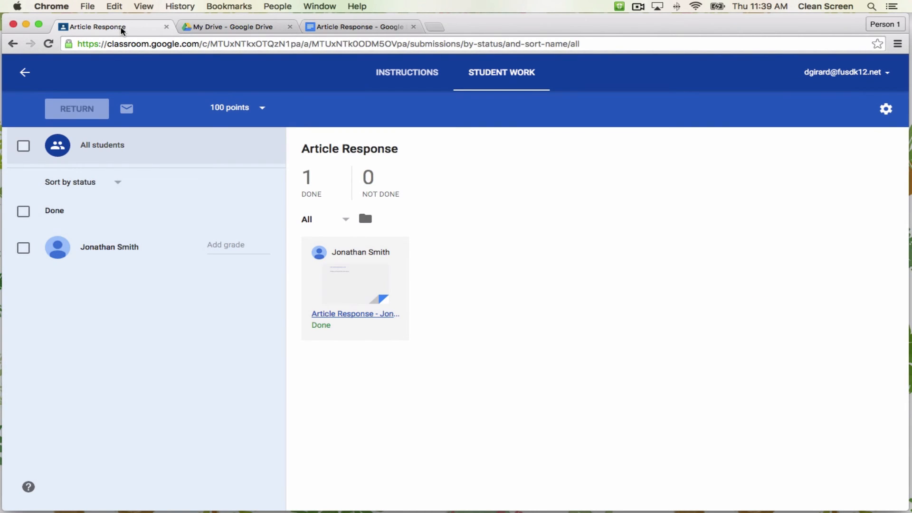
left_click(24, 251)
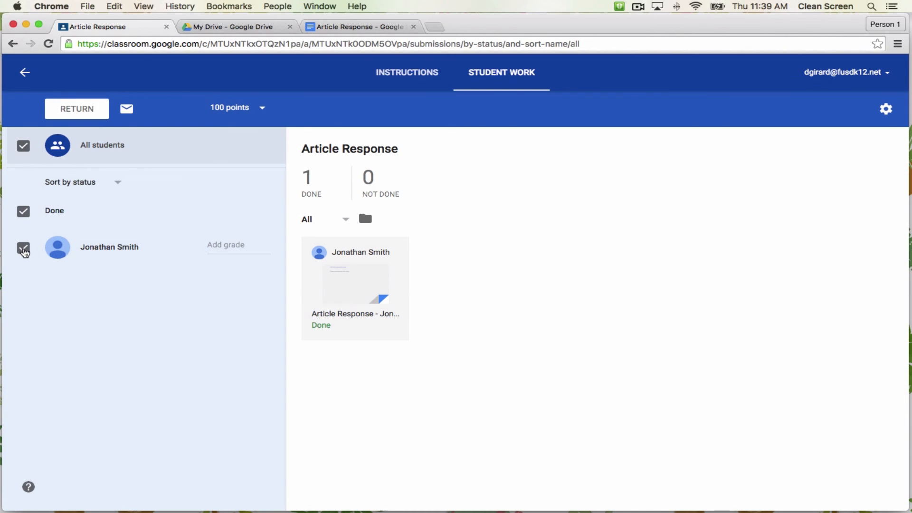
left_click(78, 111)
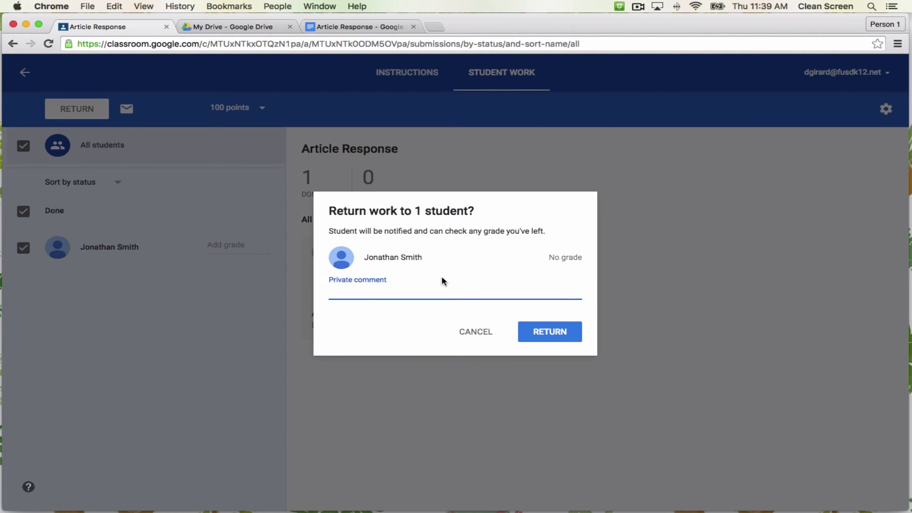
left_click(553, 336)
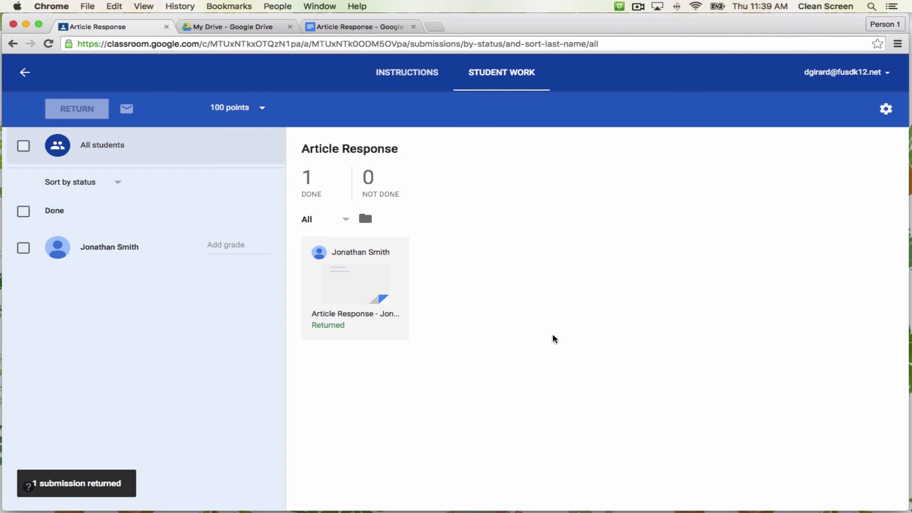
- View the student's grade field and the options for the assignment's point value
left_click(237, 248)
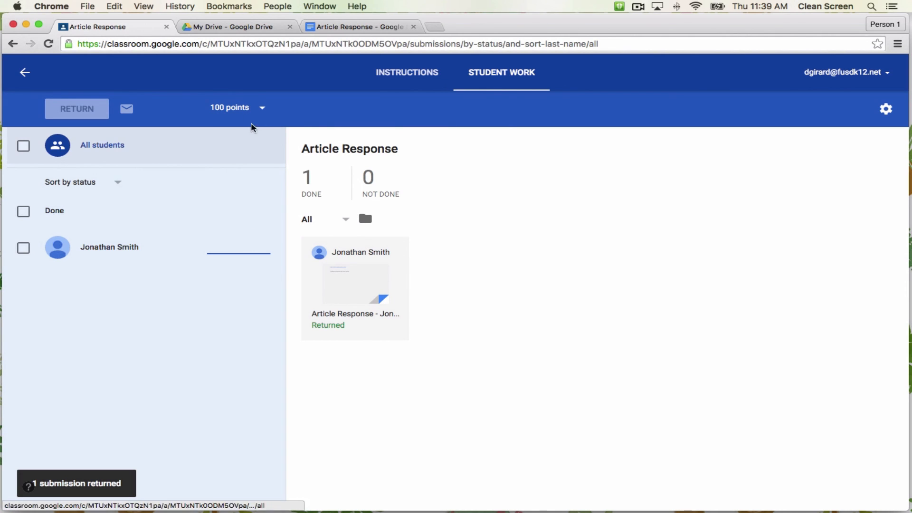
left_click(232, 108)
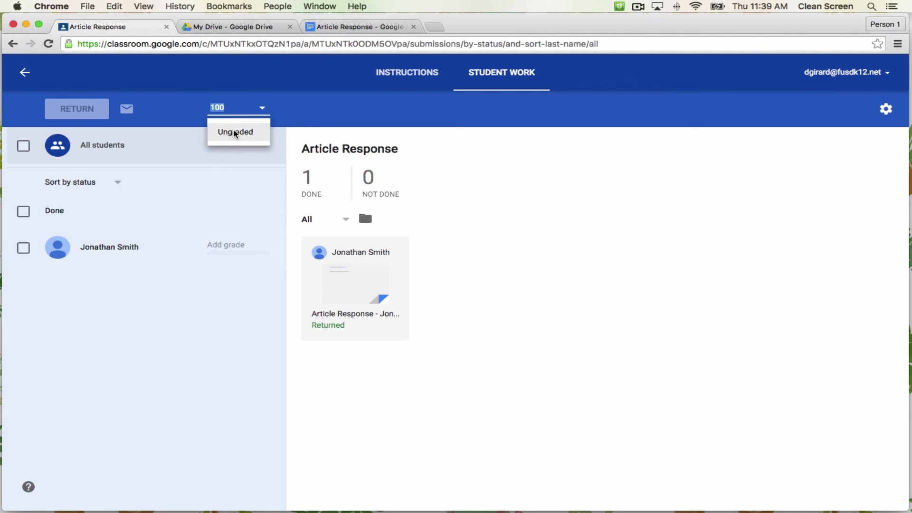
left_click(200, 172)
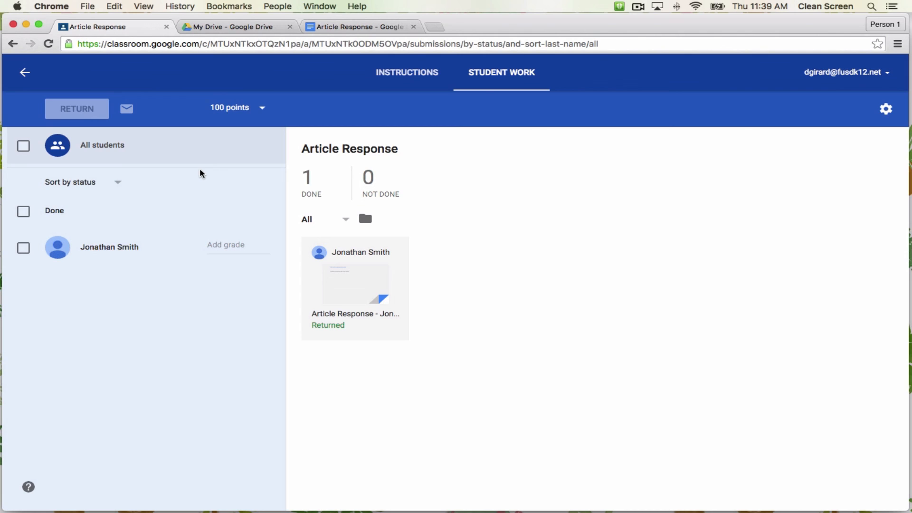
- Select all students in the Done group
left_click(22, 213)
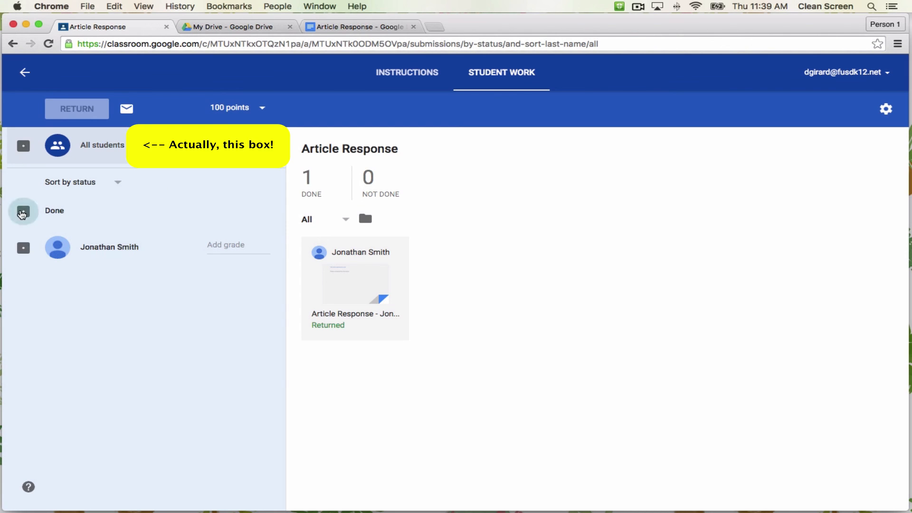